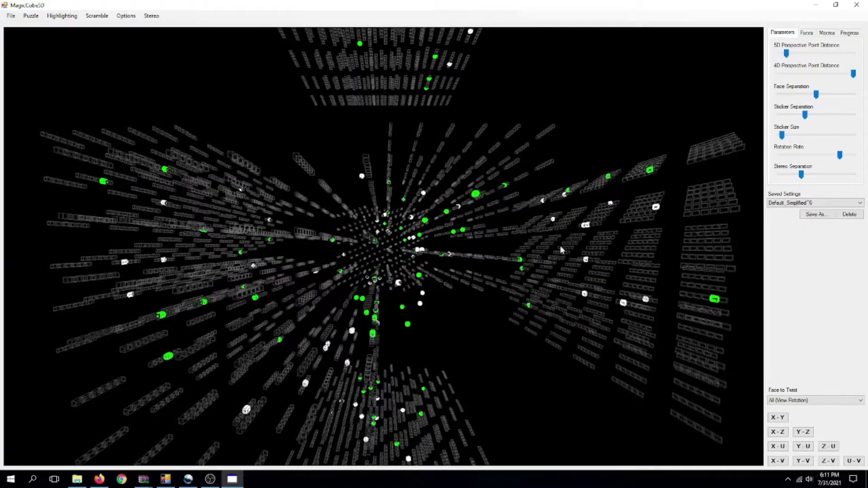
- Restore full colours on all pieces and rotate the scrambled puzzle to a new viewpoint
{"action": "left_click", "coordinate": [592, 239]}
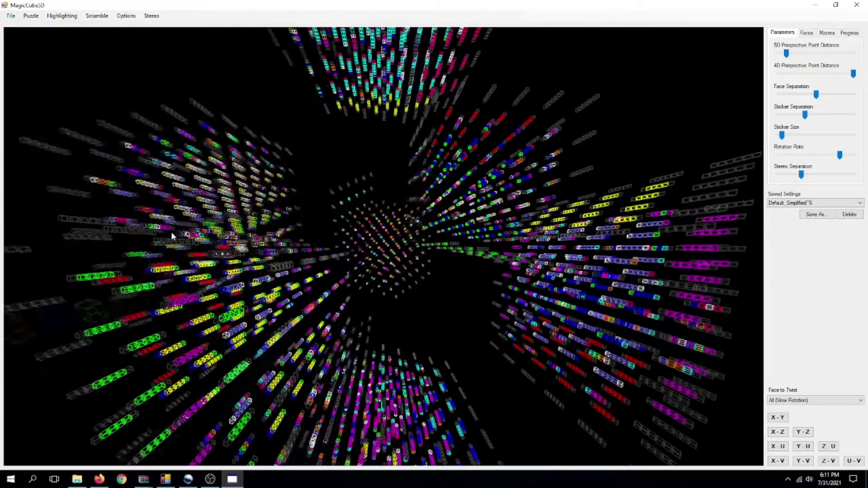
{"action": "left_click_drag", "start_coordinate": [163, 231], "coordinate": [297, 61]}
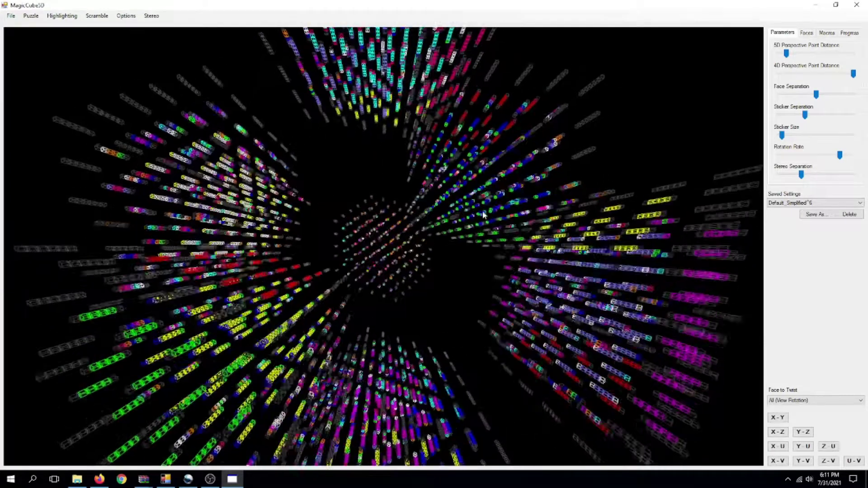
{"action": "left_click_drag", "start_coordinate": [294, 59], "coordinate": [452, 243]}
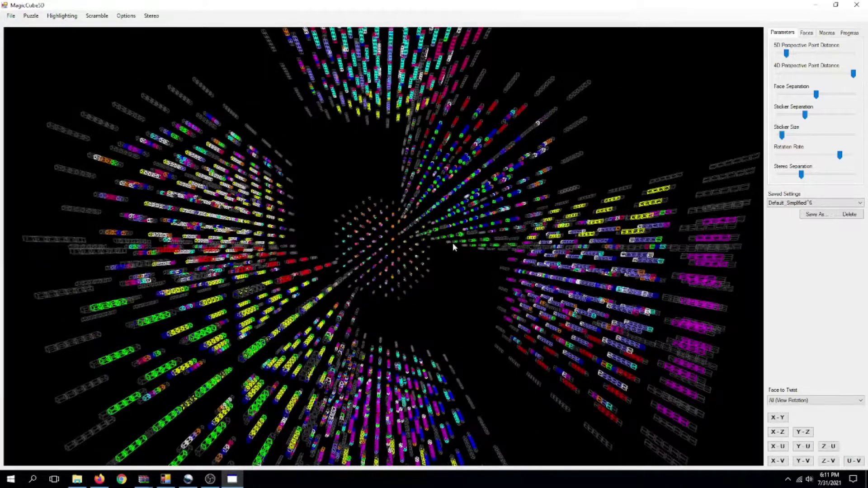
- Use Find Cubies with green and white so only the green-and-white cubies stay highlighted
{"action": "key", "text": "ctrl+f"}
{"action": "left_click", "coordinate": [424, 218]}
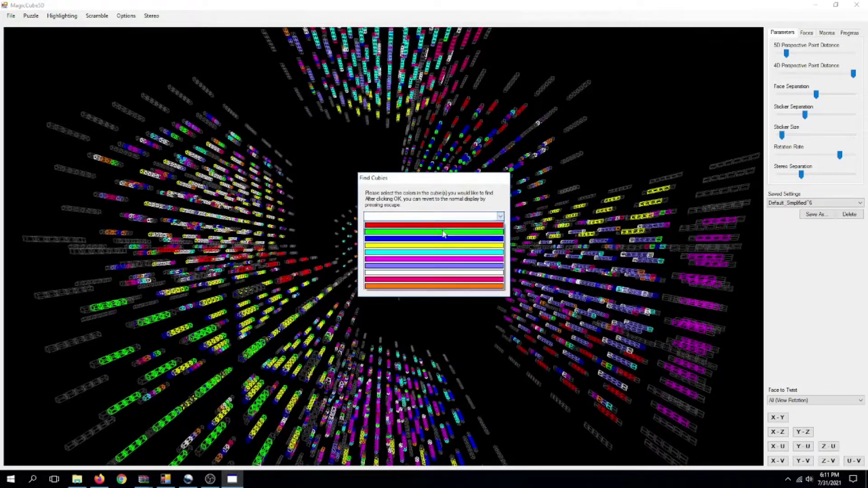
{"action": "left_click", "coordinate": [444, 235]}
{"action": "left_click", "coordinate": [434, 229]}
{"action": "left_click", "coordinate": [479, 284]}
{"action": "left_click", "coordinate": [448, 288]}
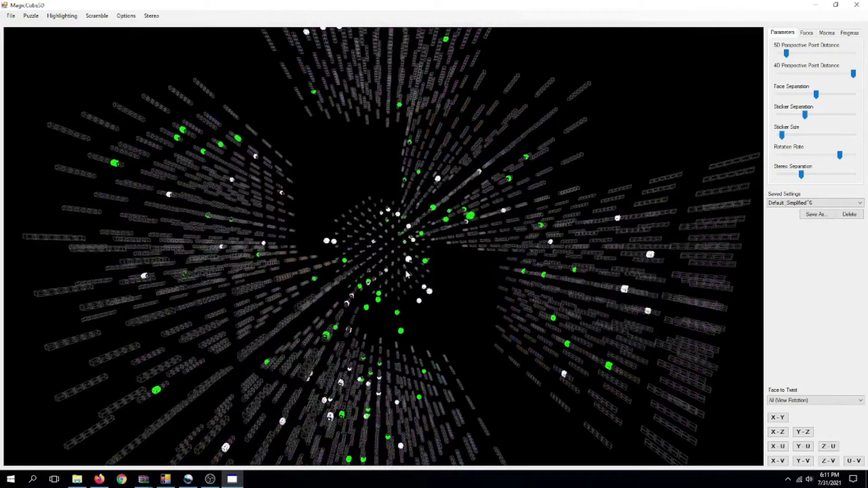
{"action": "left_click_drag", "start_coordinate": [405, 274], "coordinate": [454, 230]}
{"action": "left_click_drag", "start_coordinate": [607, 226], "coordinate": [495, 242]}
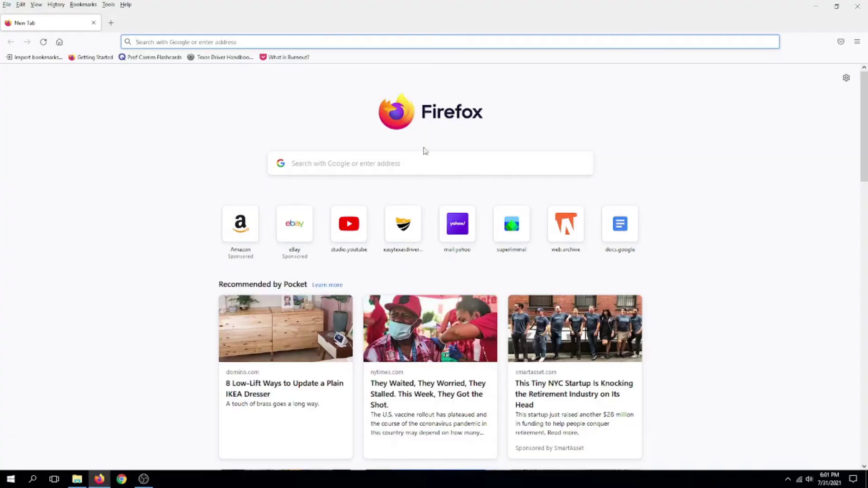
- Run a Google search for 'magic cibe 4d' from the Firefox address bar
{"action": "left_click", "coordinate": [514, 164]}
{"action": "type", "text": "ma"}
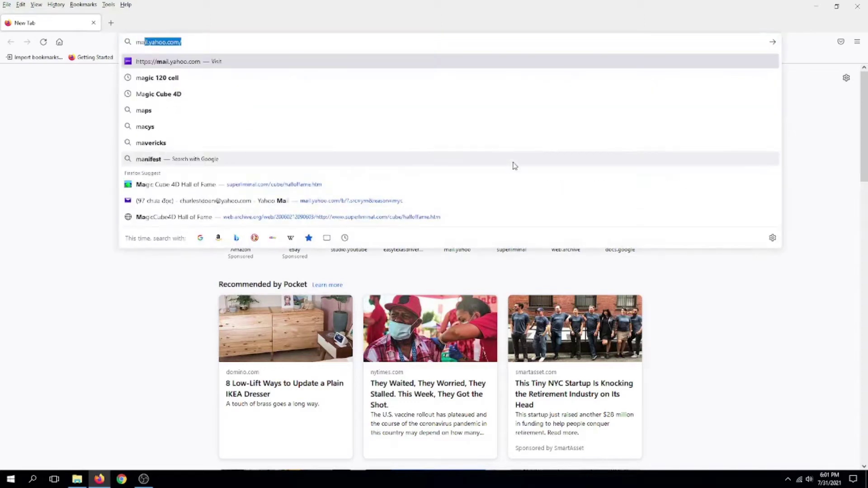
{"action": "type", "text": "gic c"}
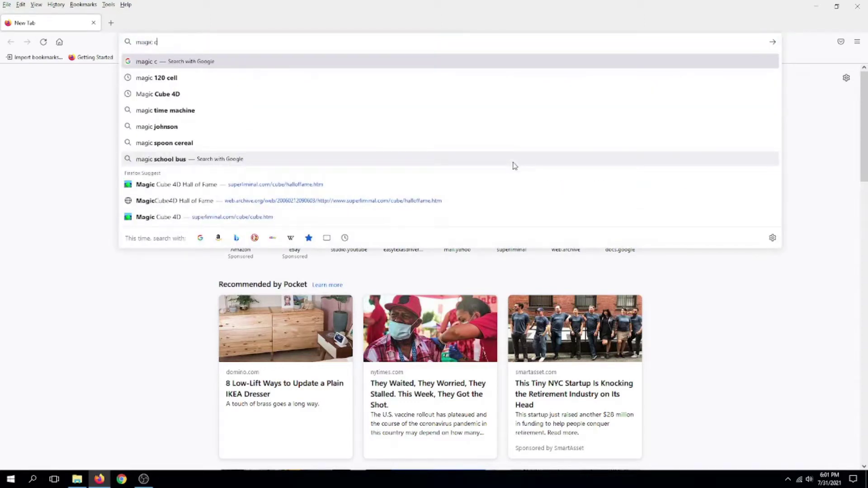
{"action": "type", "text": "ube"}
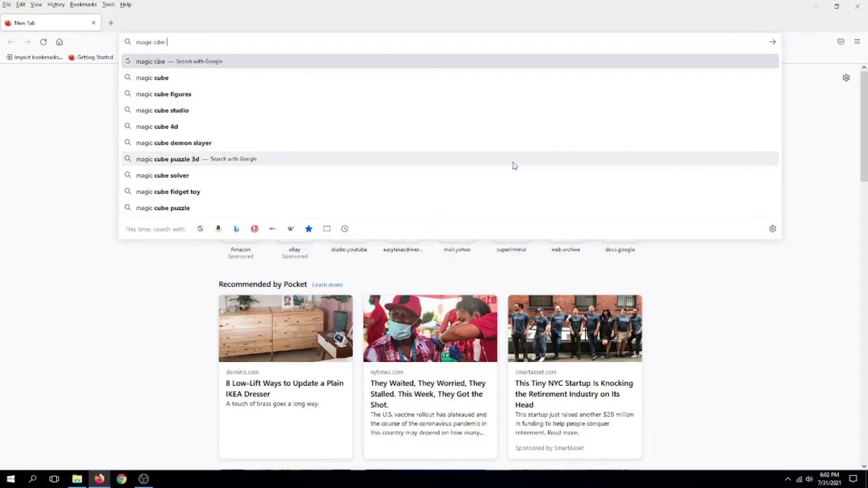
{"action": "key", "text": "Return"}
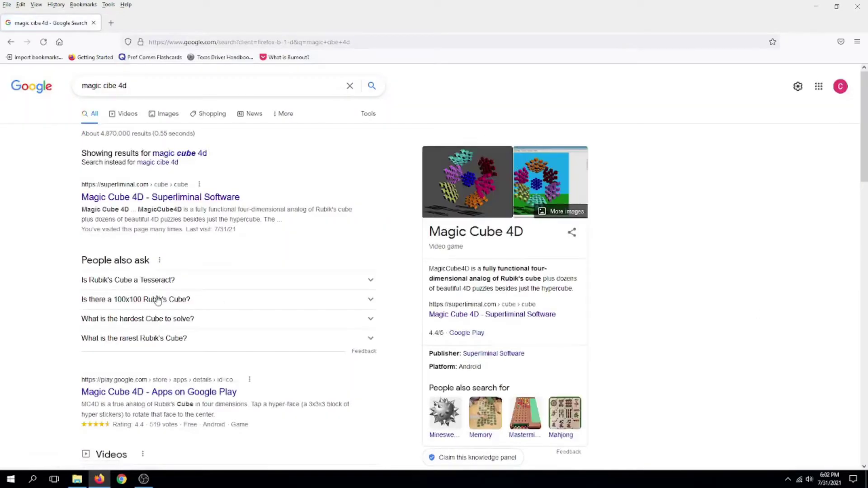
- From the Superliminal page, download the 4D_Cubing_backup.zip archive and open it with WinRAR
{"action": "left_click", "coordinate": [218, 196]}
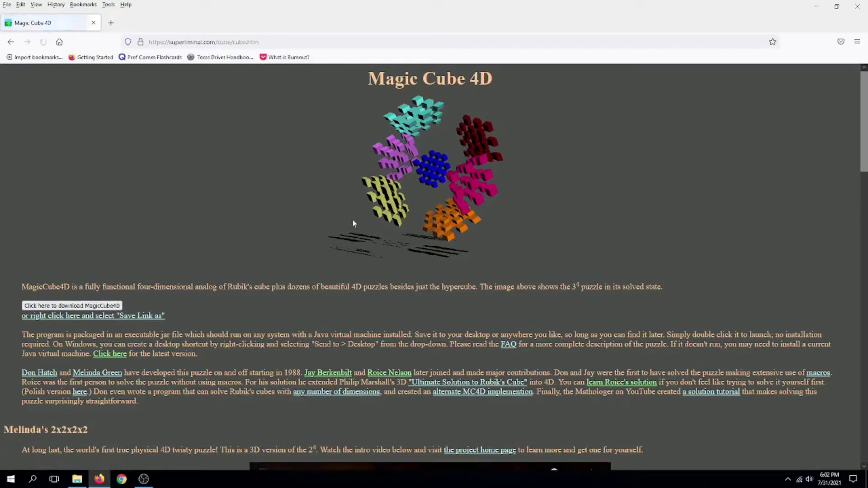
{"action": "scroll", "coordinate": [241, 188], "scroll_direction": "down", "scroll_amount": 4}
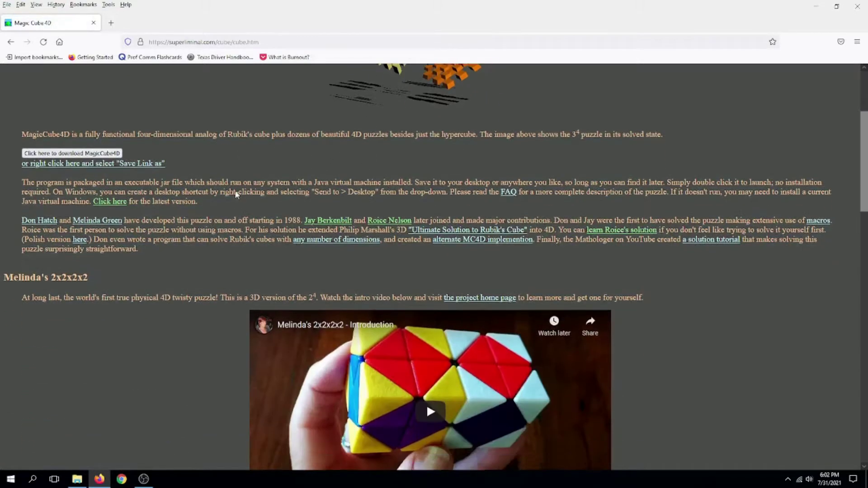
{"action": "scroll", "coordinate": [77, 216], "scroll_direction": "down", "scroll_amount": 8}
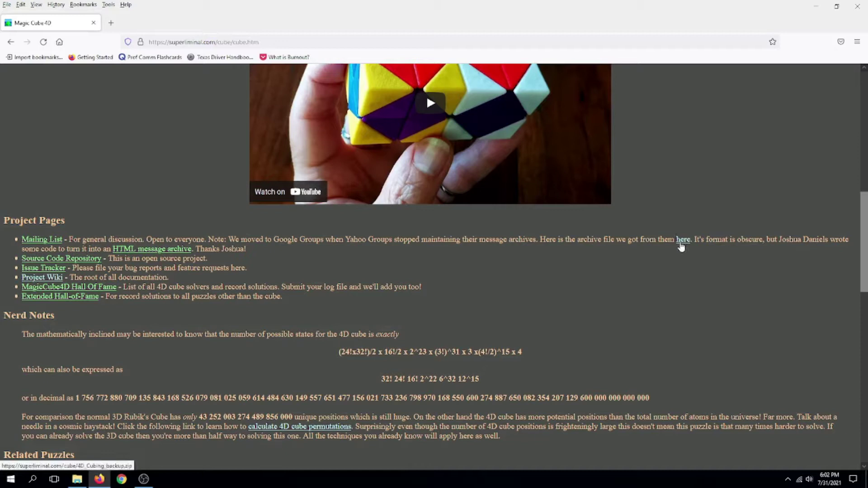
{"action": "left_click", "coordinate": [678, 243]}
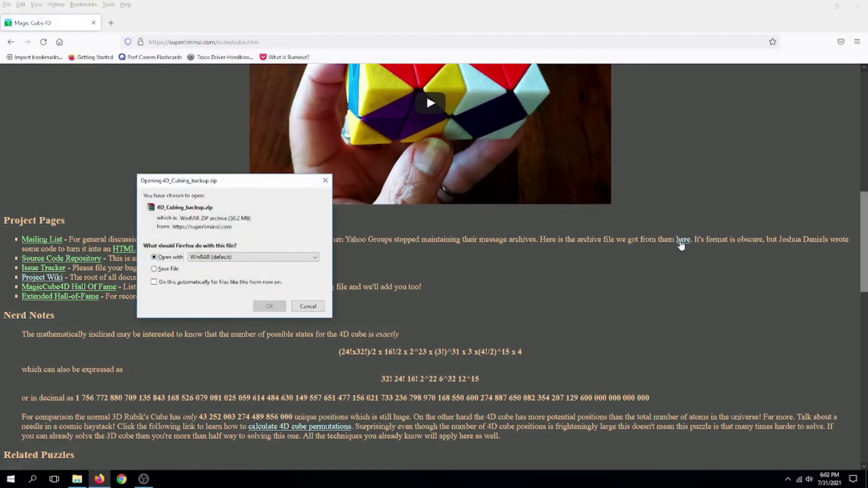
{"action": "left_click", "coordinate": [270, 306]}
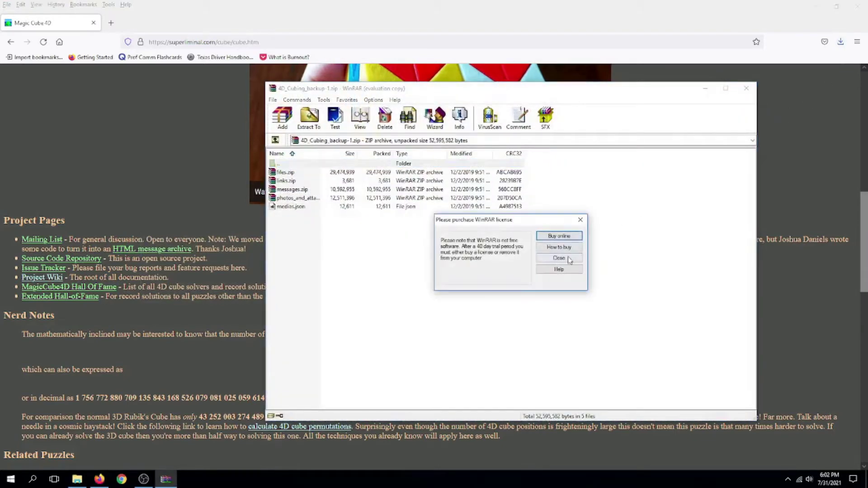
- Dismiss the WinRAR nag, open files.zip and enter its first (Andrey) folder
{"action": "left_click", "coordinate": [569, 260]}
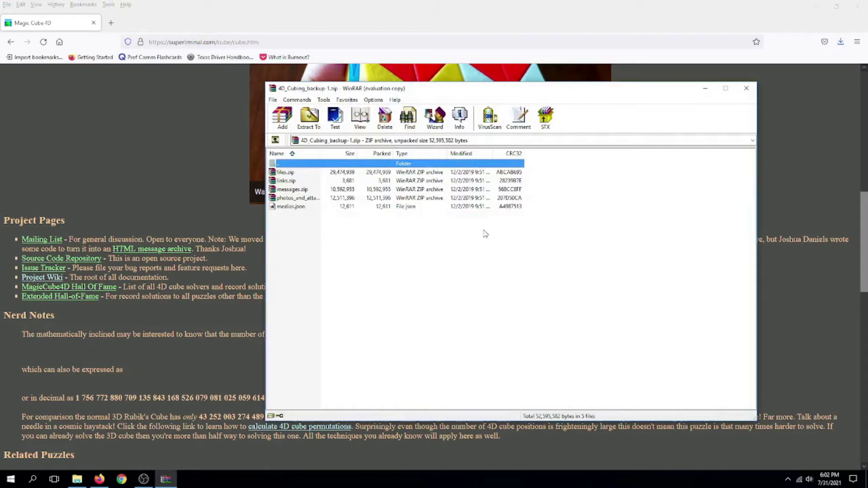
{"action": "left_click", "coordinate": [288, 175]}
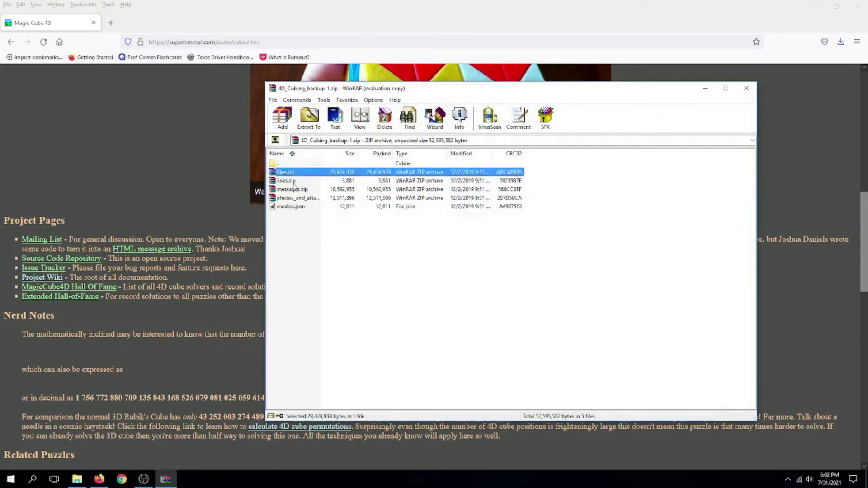
{"action": "left_click", "coordinate": [287, 180]}
{"action": "double_click", "coordinate": [288, 172]}
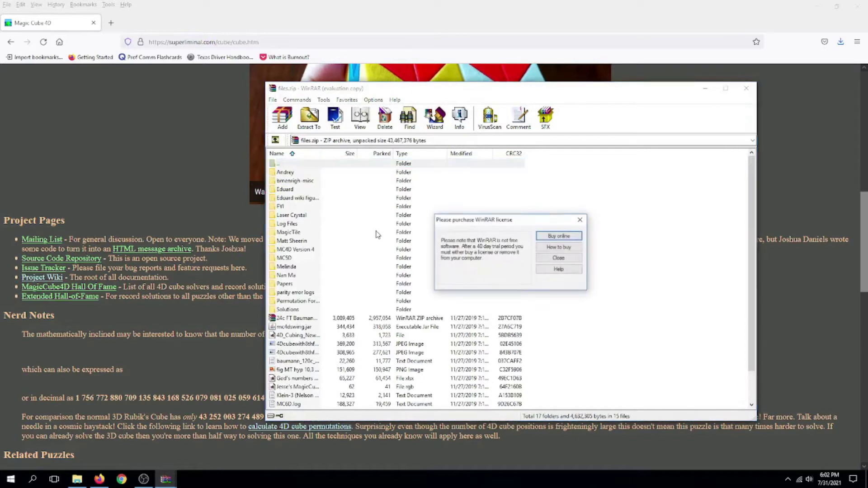
{"action": "left_click", "coordinate": [562, 258]}
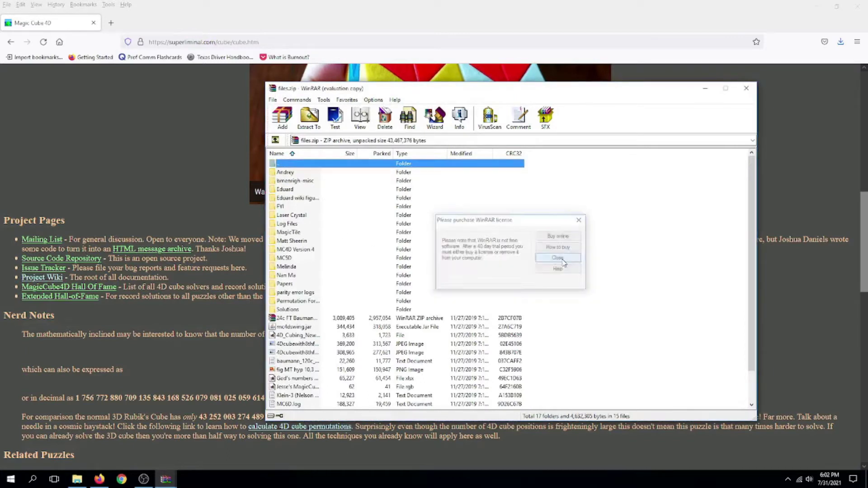
{"action": "left_click", "coordinate": [284, 174]}
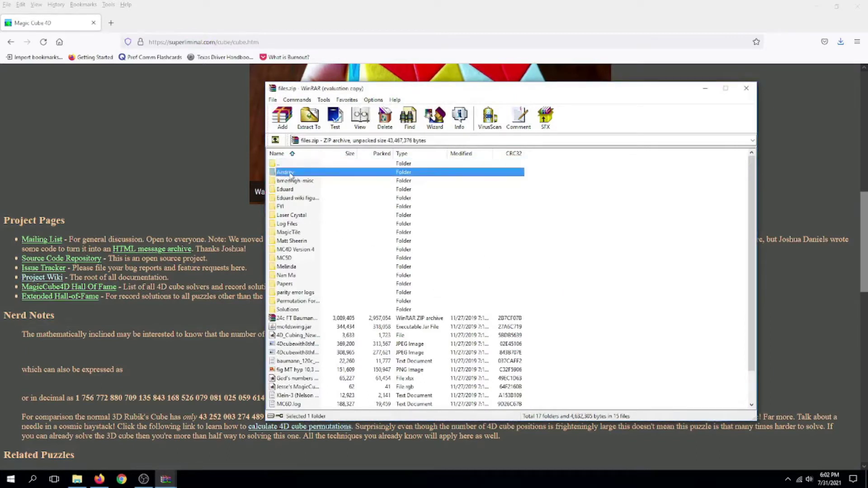
{"action": "double_click", "coordinate": [290, 174]}
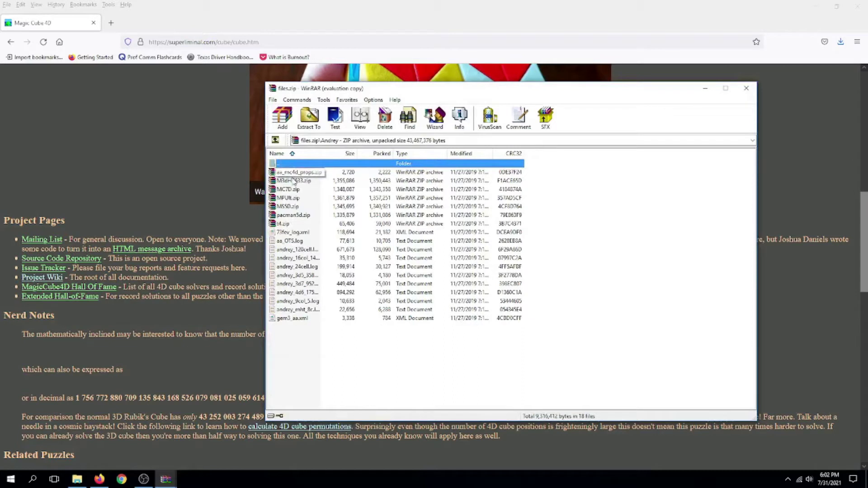
- Open the nested MS5D.zip archive and launch MS5D.exe from it
{"action": "left_click", "coordinate": [288, 207]}
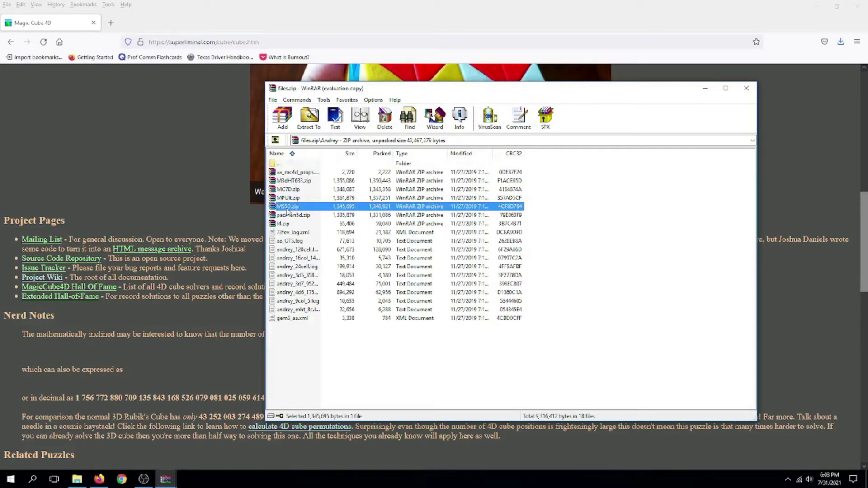
{"action": "double_click", "coordinate": [296, 209]}
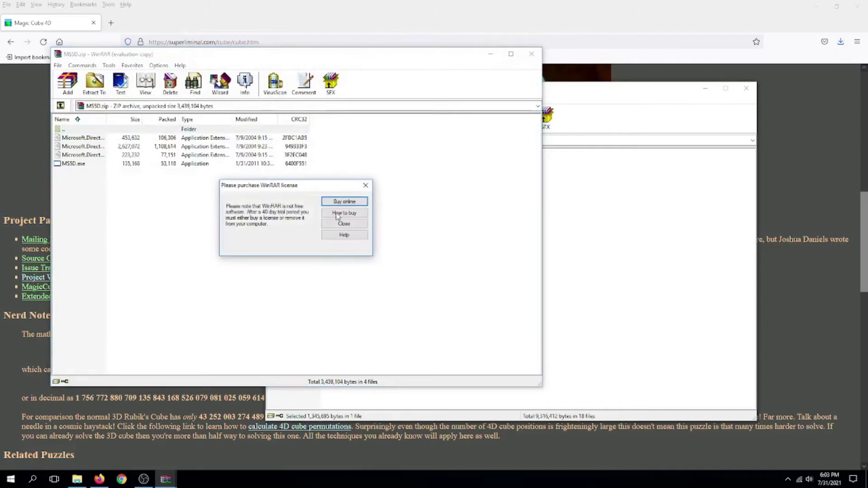
{"action": "left_click", "coordinate": [344, 225]}
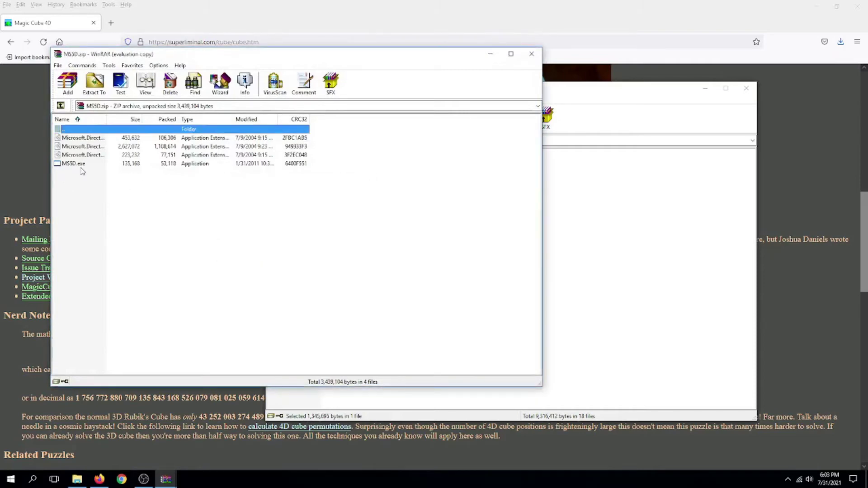
{"action": "double_click", "coordinate": [82, 165]}
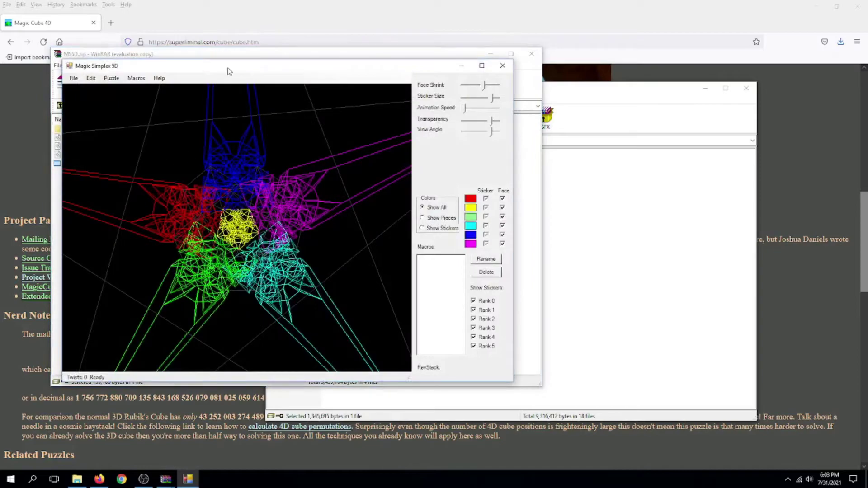
- Maximize Magic Simplex 5D, rotate the puzzle, apply one twist and undo it
{"action": "double_click", "coordinate": [228, 72]}
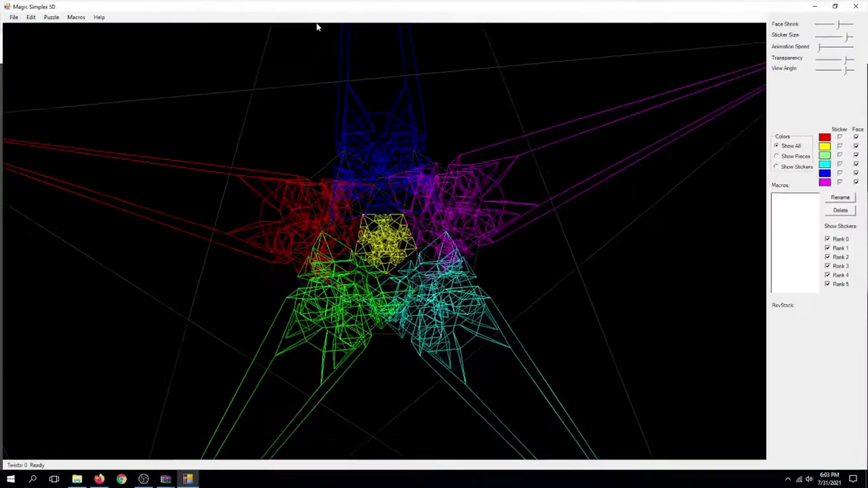
{"action": "left_click_drag", "start_coordinate": [346, 246], "coordinate": [403, 251]}
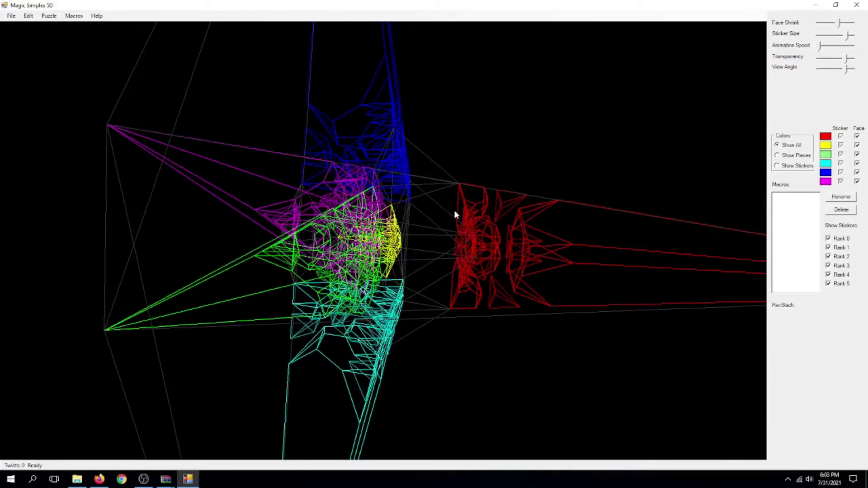
{"action": "left_click_drag", "start_coordinate": [431, 211], "coordinate": [387, 207]}
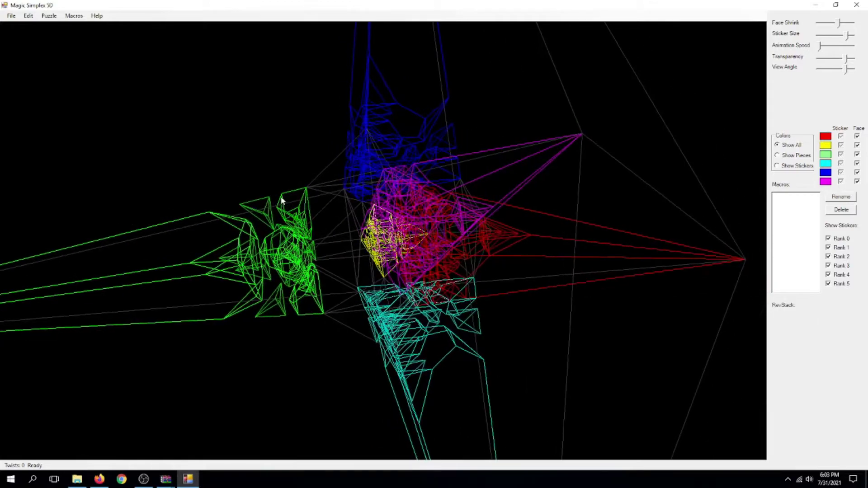
{"action": "left_click_drag", "start_coordinate": [282, 201], "coordinate": [392, 222]}
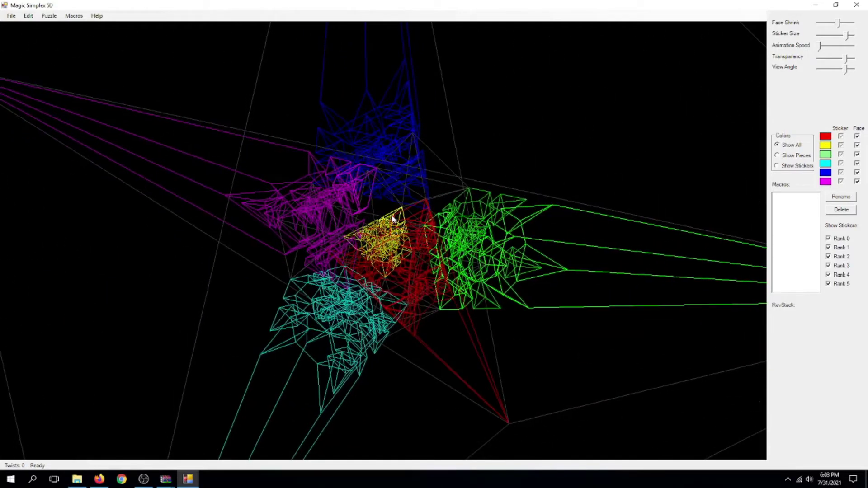
{"action": "left_click_drag", "start_coordinate": [395, 210], "coordinate": [481, 202]}
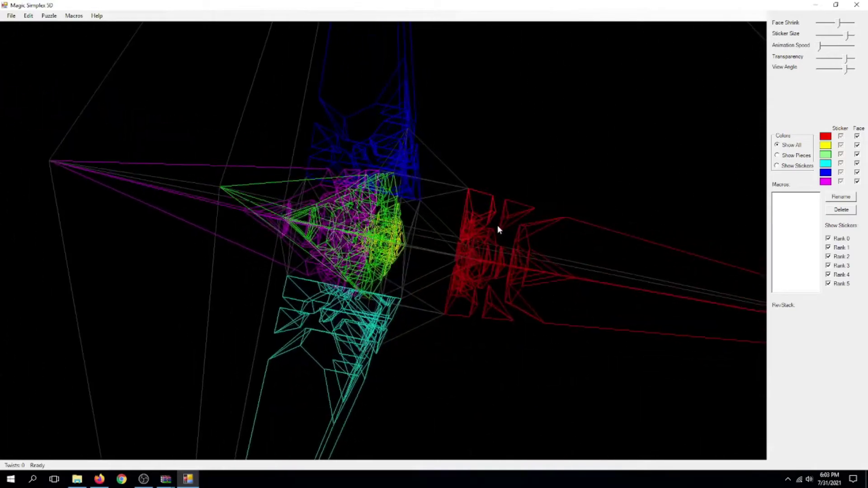
{"action": "left_click", "coordinate": [466, 187]}
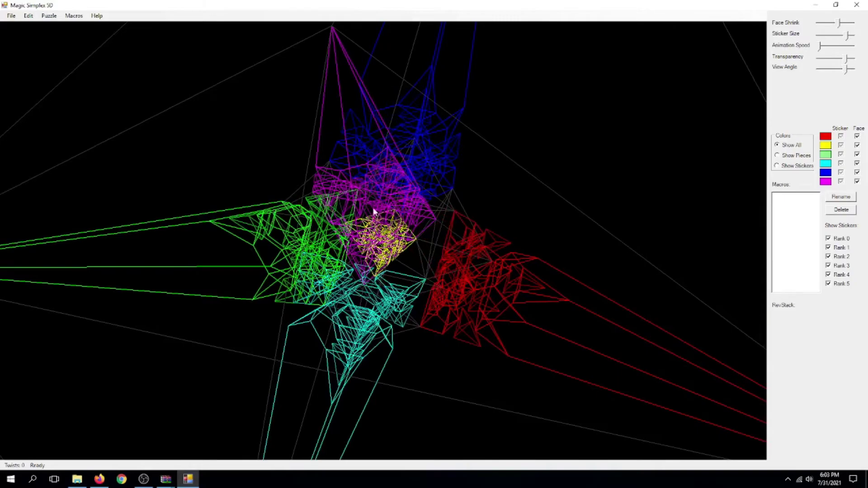
{"action": "key", "text": "ctrl+z"}
- Rotate to another orientation, apply a second twist and undo it again
{"action": "left_click_drag", "start_coordinate": [448, 240], "coordinate": [380, 271]}
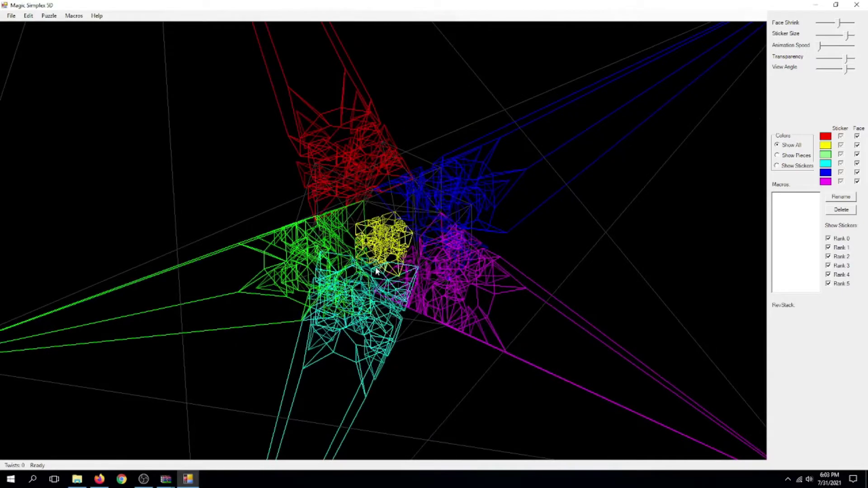
{"action": "mouse_move", "coordinate": [379, 271]}
{"action": "left_mouse_down"}
{"action": "mouse_move", "coordinate": [457, 269]}
{"action": "mouse_move", "coordinate": [420, 233]}
{"action": "mouse_move", "coordinate": [389, 218]}
{"action": "mouse_move", "coordinate": [465, 185]}
{"action": "mouse_move", "coordinate": [405, 209]}
{"action": "mouse_move", "coordinate": [486, 214]}
{"action": "left_mouse_up"}
{"action": "left_click", "coordinate": [466, 184]}
{"action": "key", "text": "ctrl+z"}
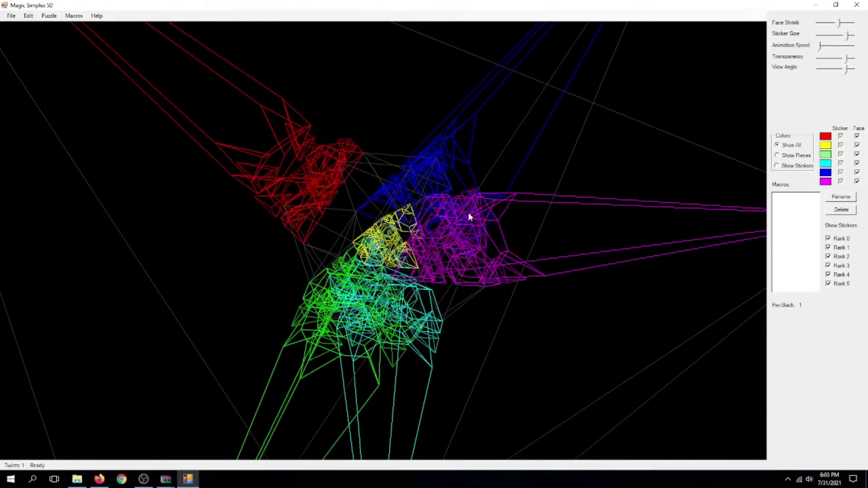